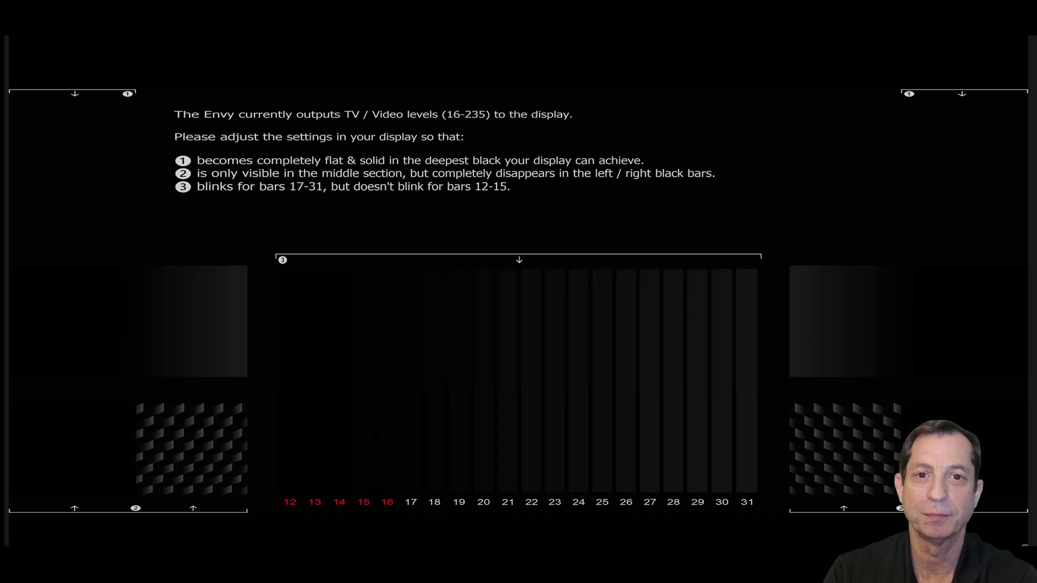
Step: Leave Black Levels and display the Black & White Levels pattern showing bars 12–31 and 220–239
key("Escape")
key("Down")
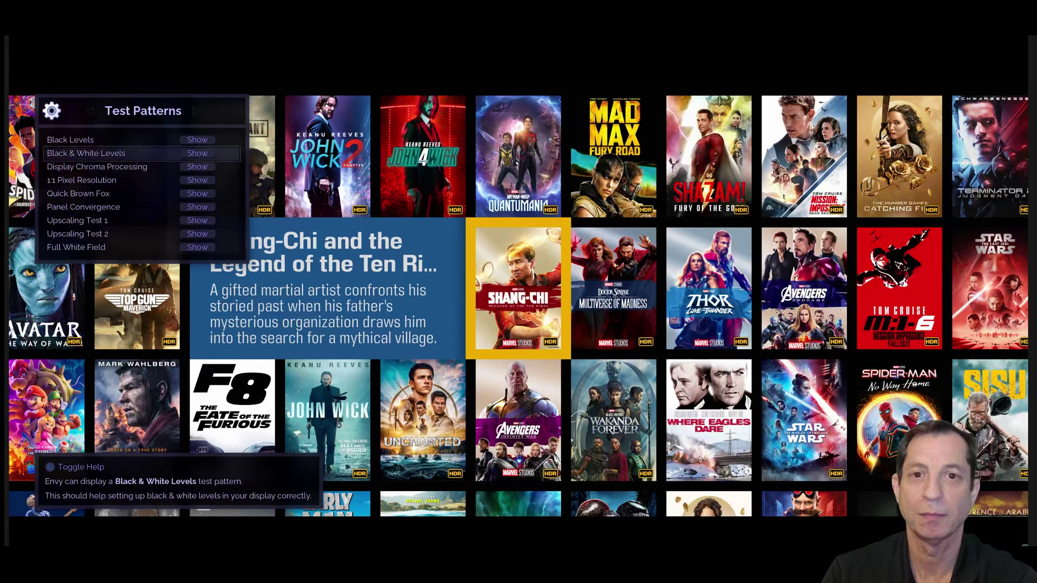
key("Return")
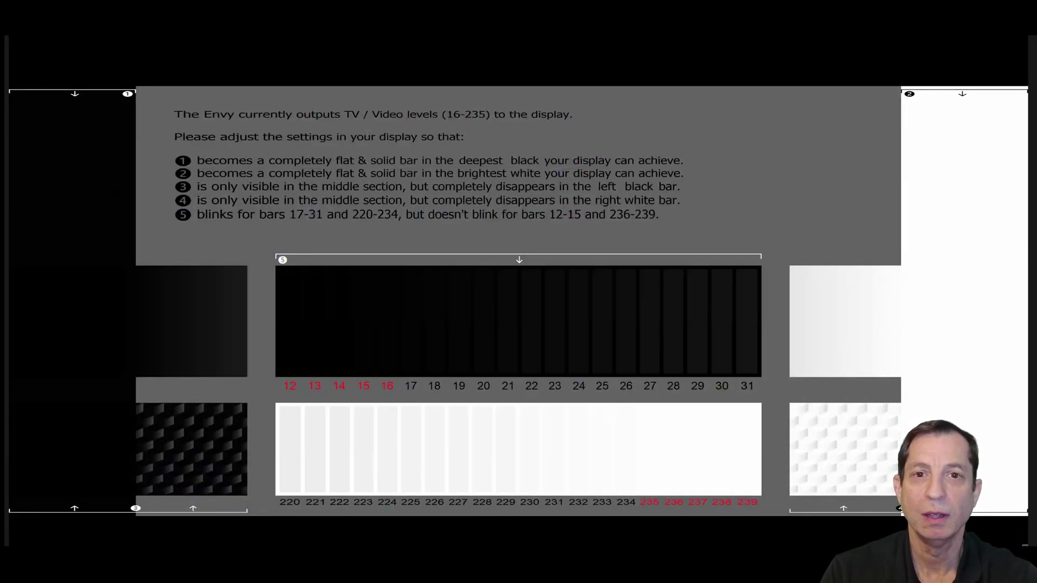